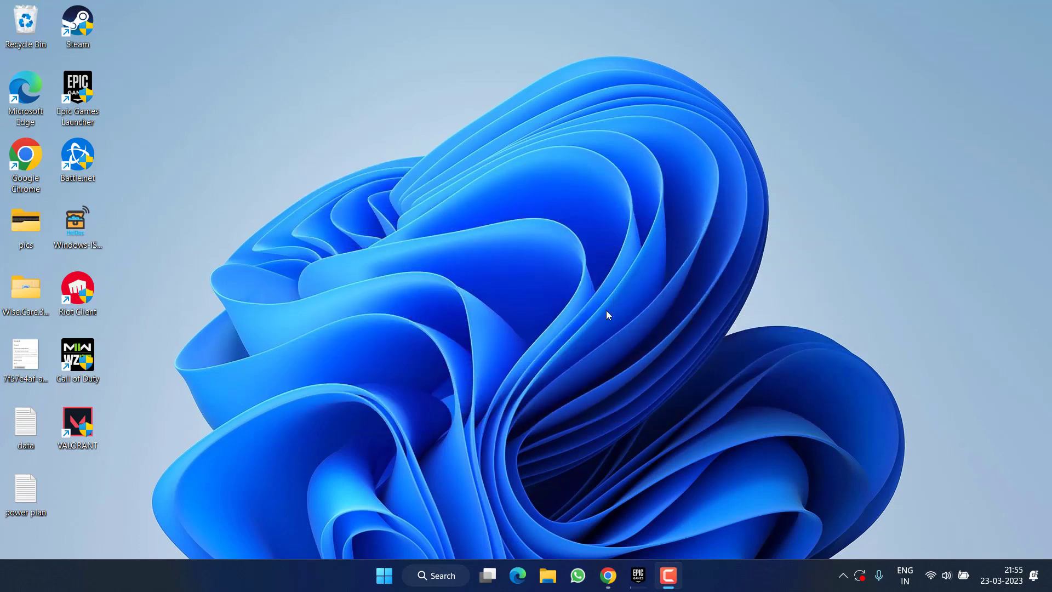
Check Windows Update in the system Settings for pending updates, and close Settings
key(super+i)
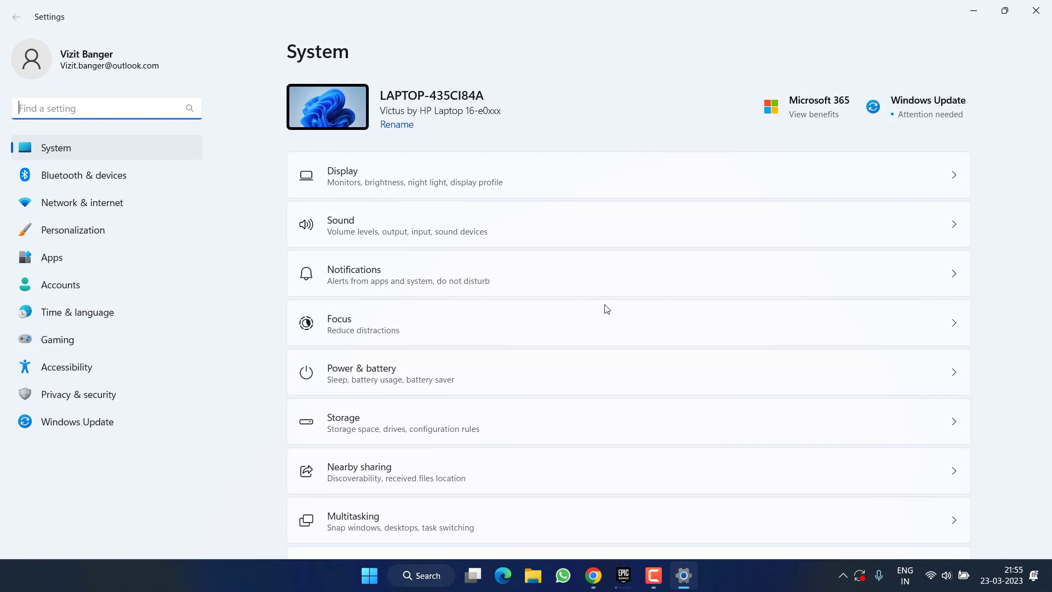
click(71, 423)
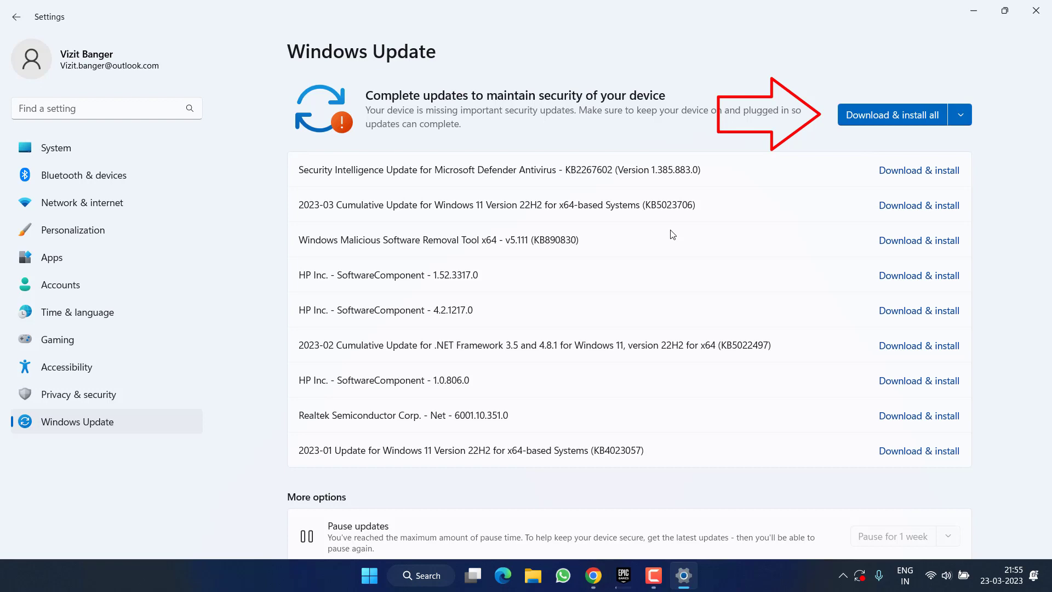
click(1035, 10)
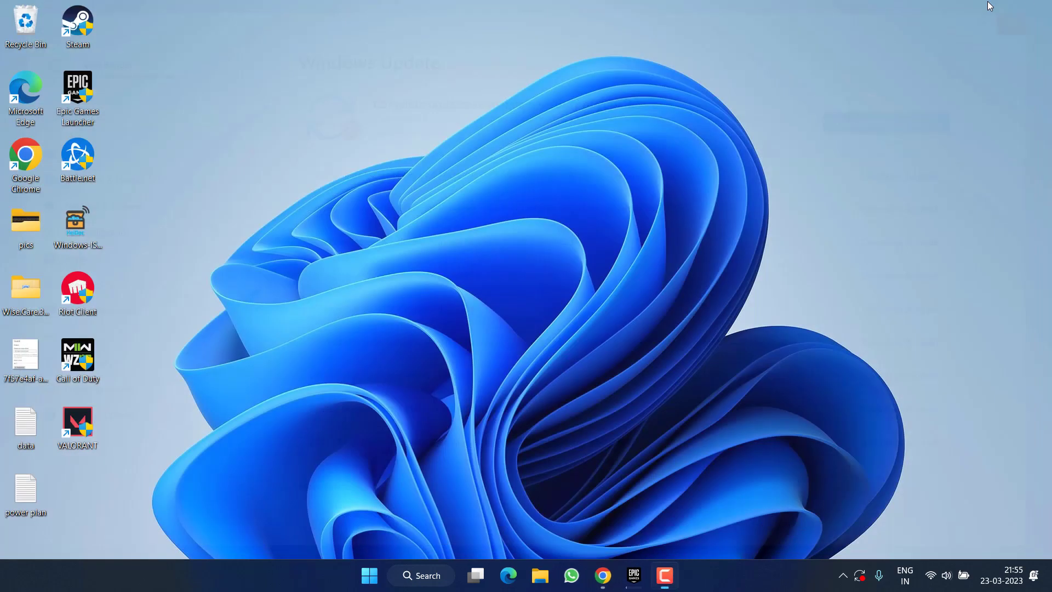
Switch to Chrome and review the Rockstar Games service status page for the games, Social Club and launcher
click(609, 575)
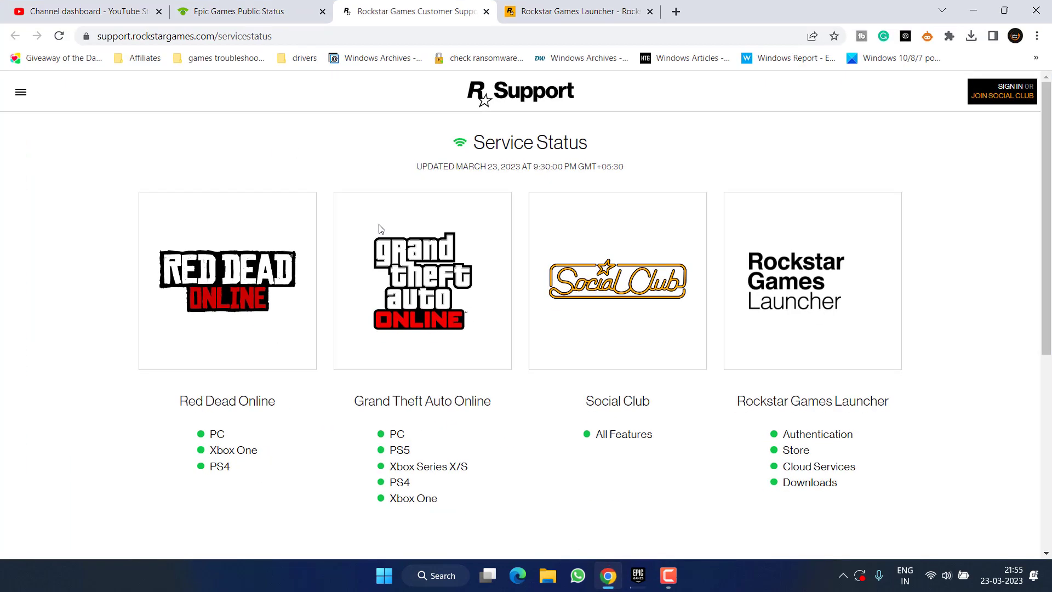
scroll(534, 282, down, 1)
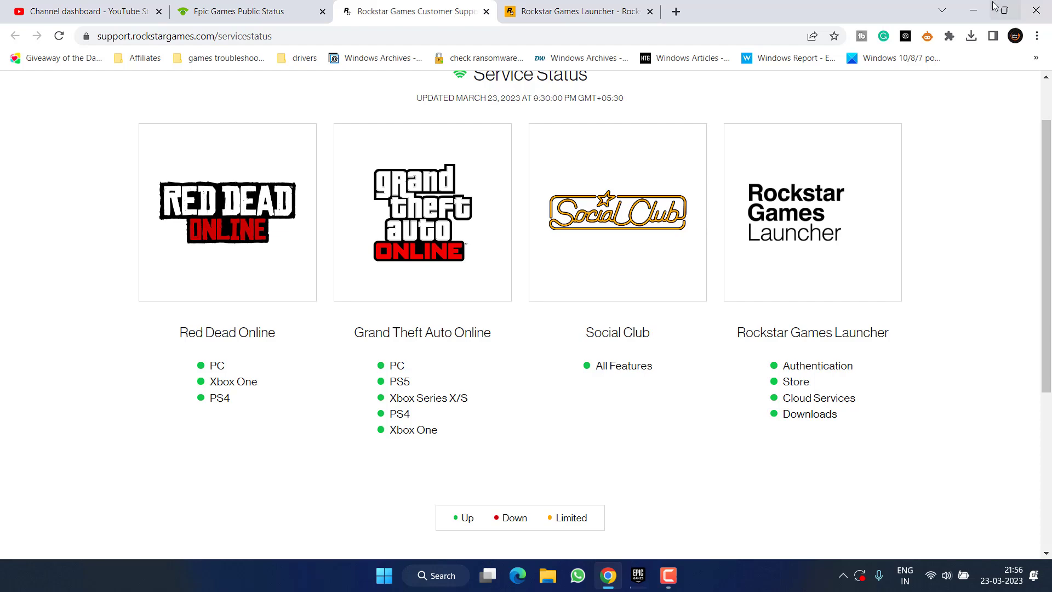
click(973, 9)
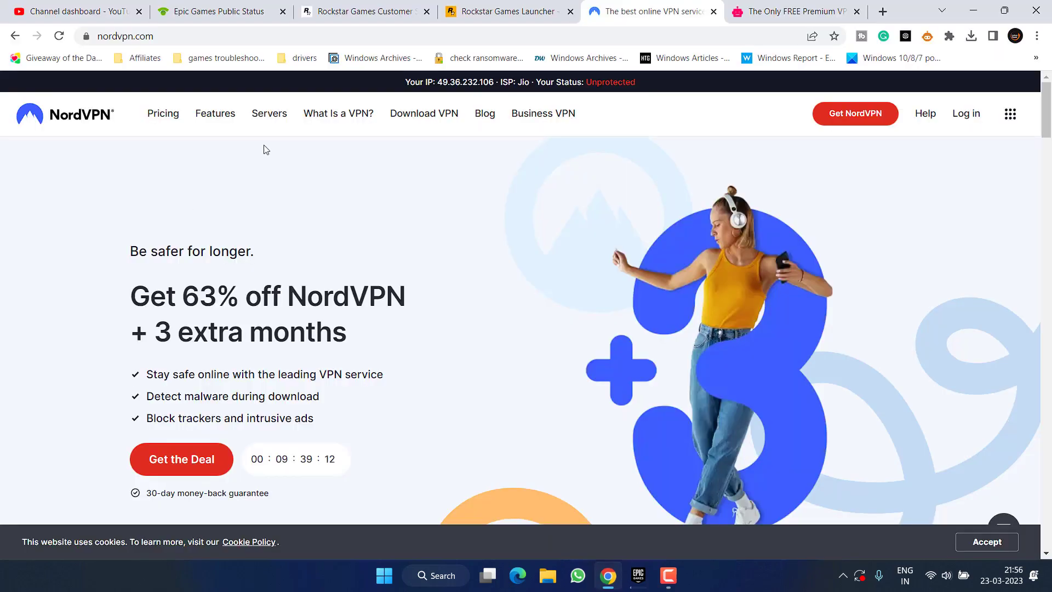
View the NordVPN and Urban VPN websites as VPN options, and minimize the browser
drag(141, 296, 396, 308)
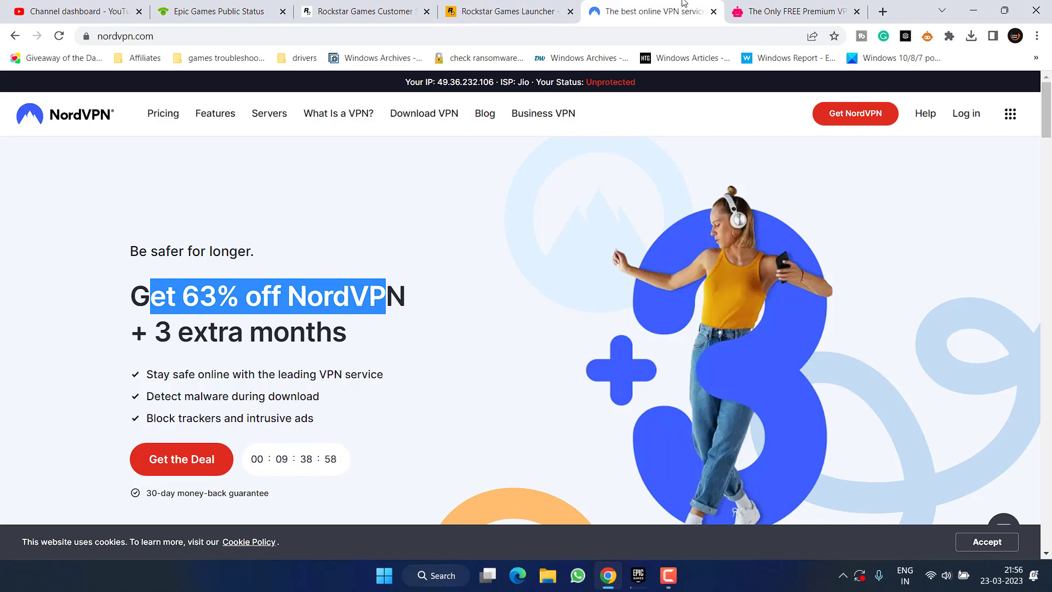
click(767, 9)
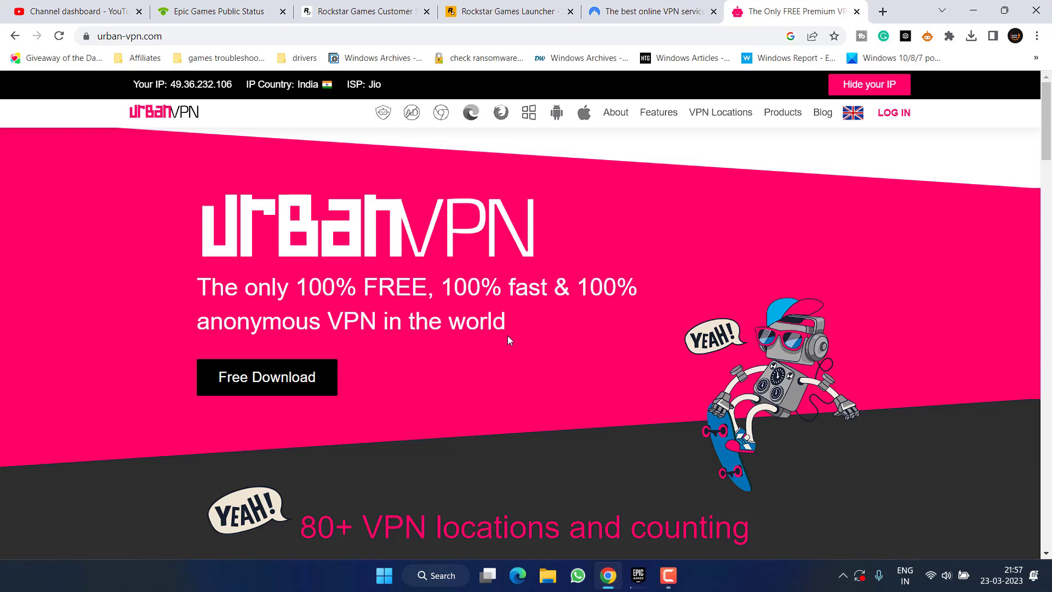
click(652, 11)
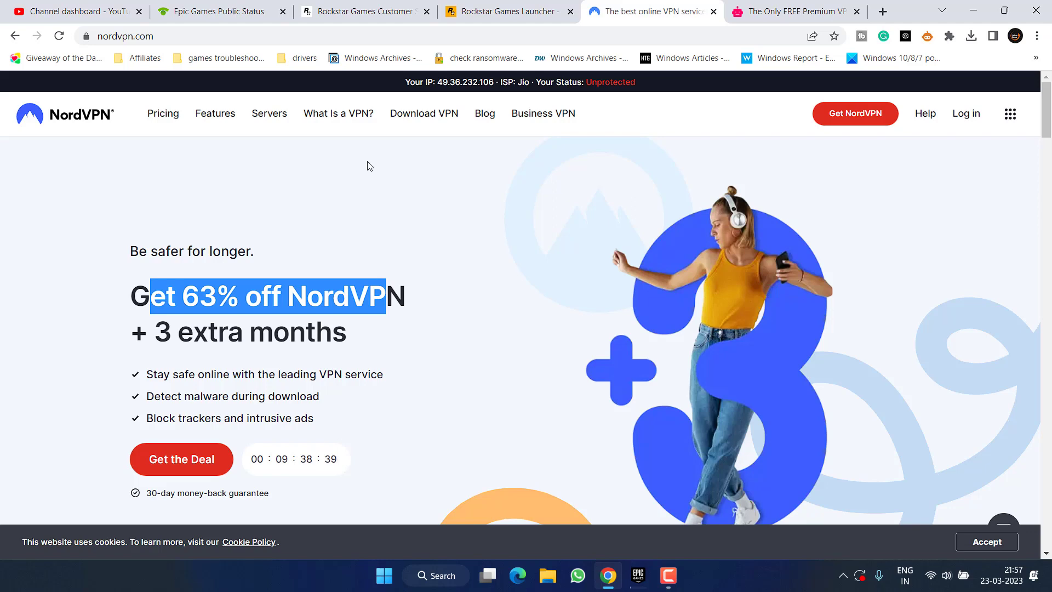
click(972, 9)
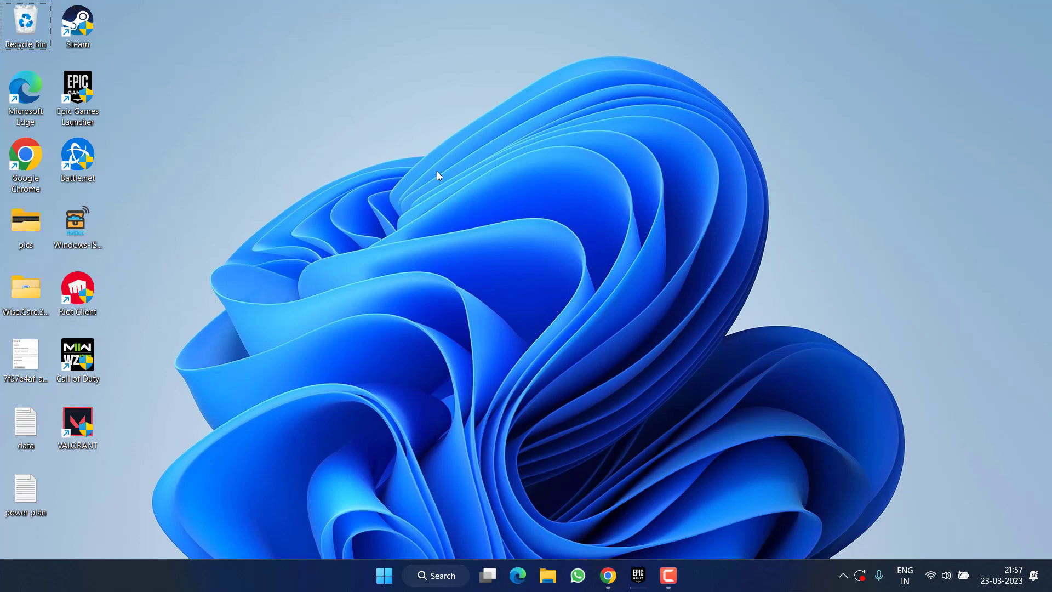
In File Explorer, delete the Social Club folder from Documents > Rockstar Games, and minimize the window
key(super+e)
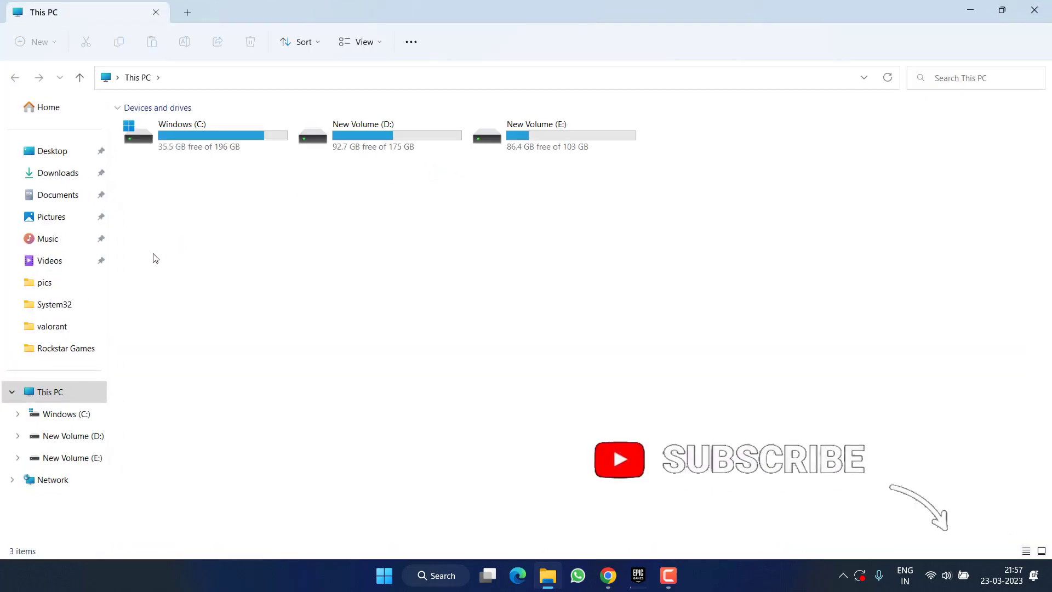
click(74, 196)
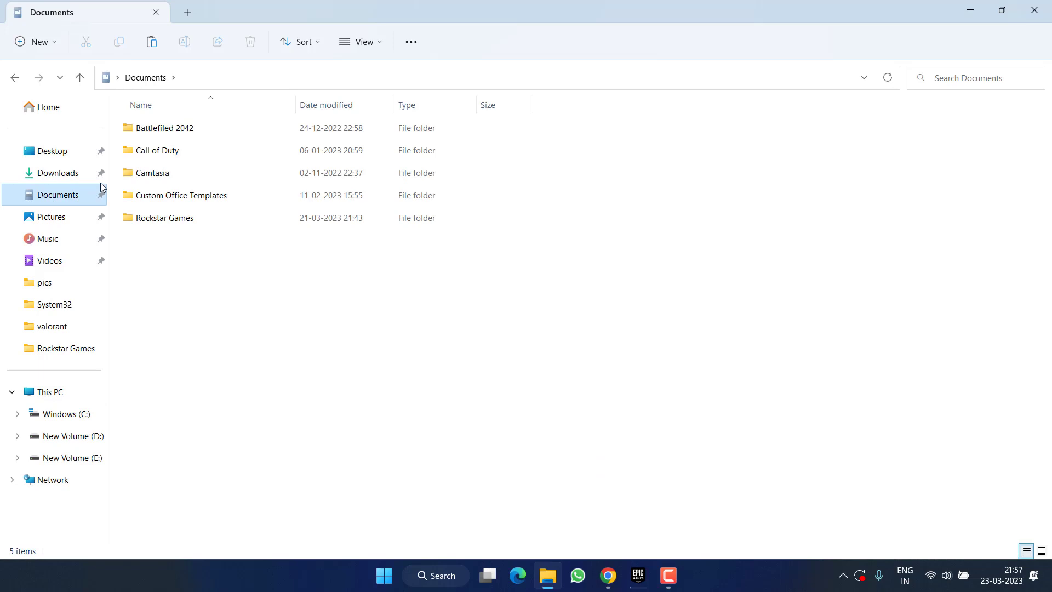
double_click(164, 222)
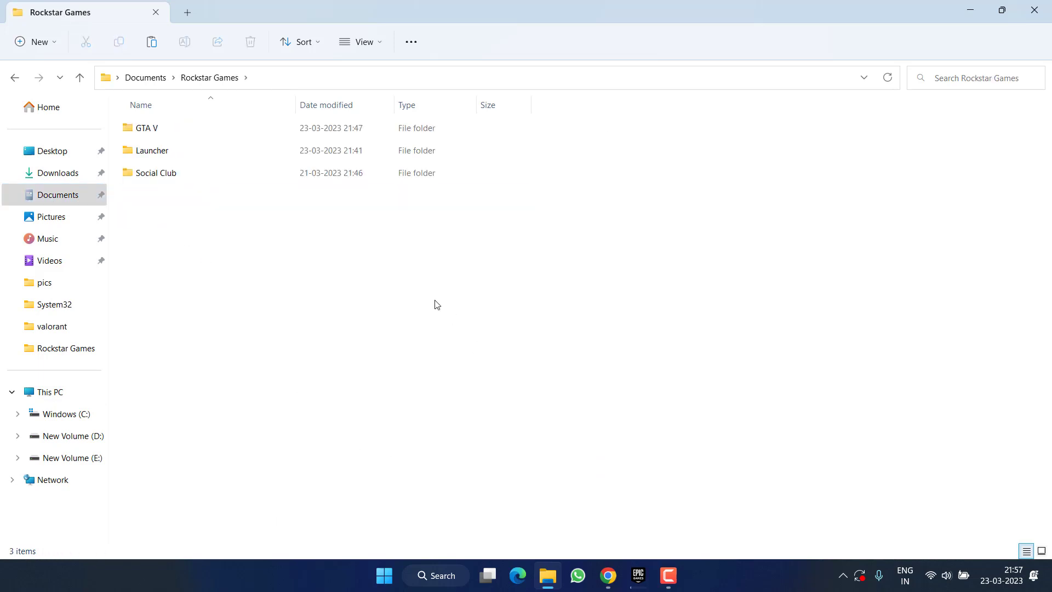
right_click(159, 174)
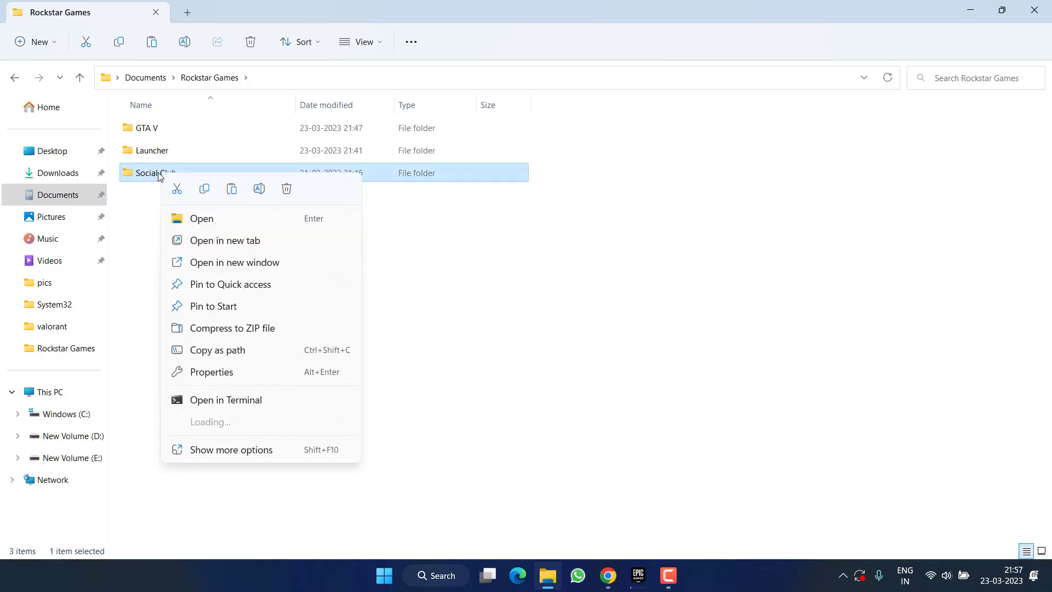
click(286, 189)
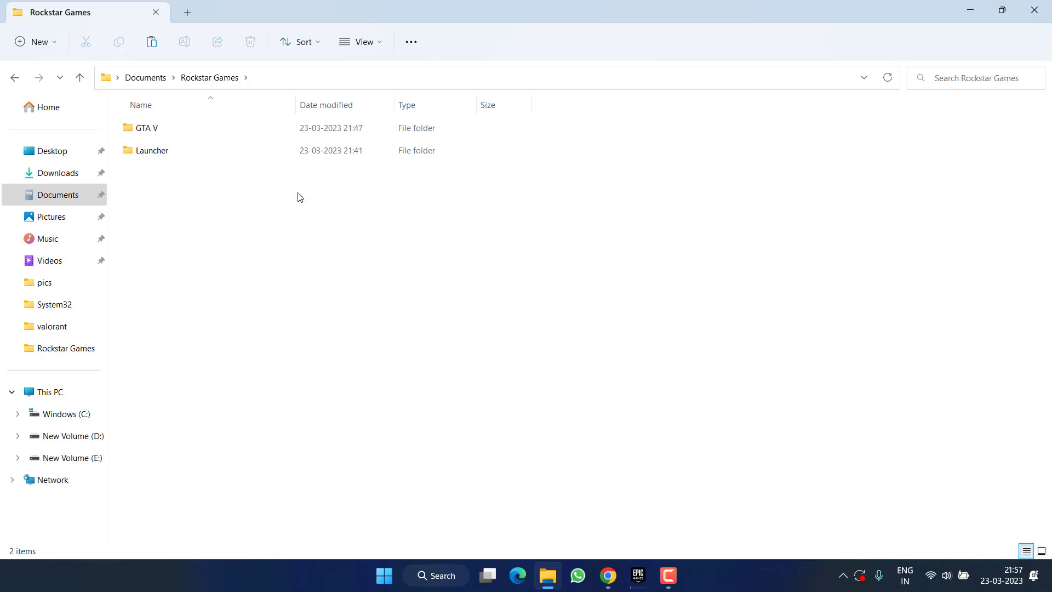
click(970, 9)
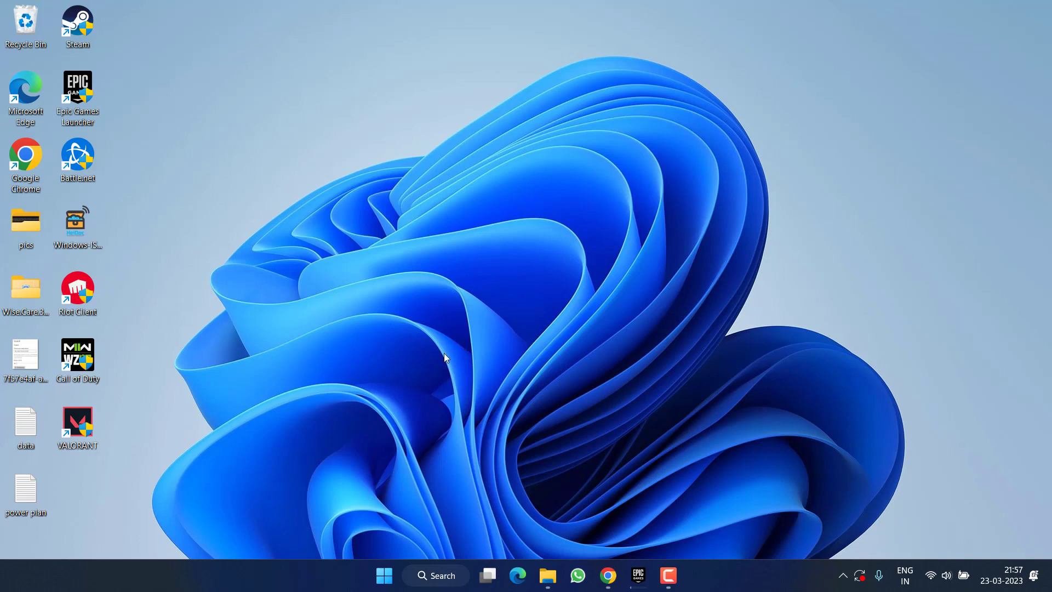
Open the Windows Services console by running services.msc
right_click(384, 575)
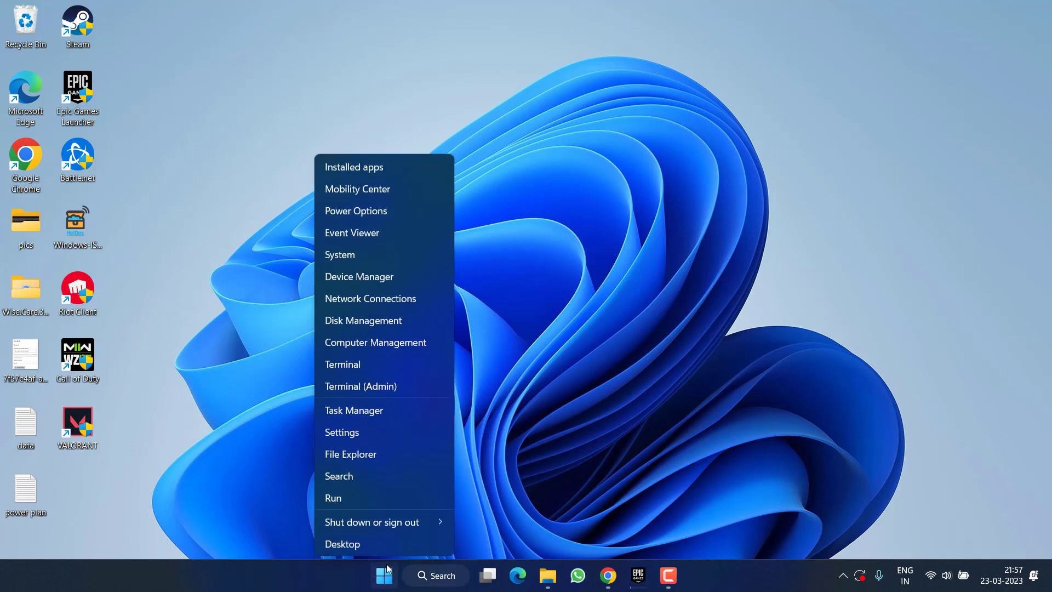
click(351, 498)
text(services.msc)
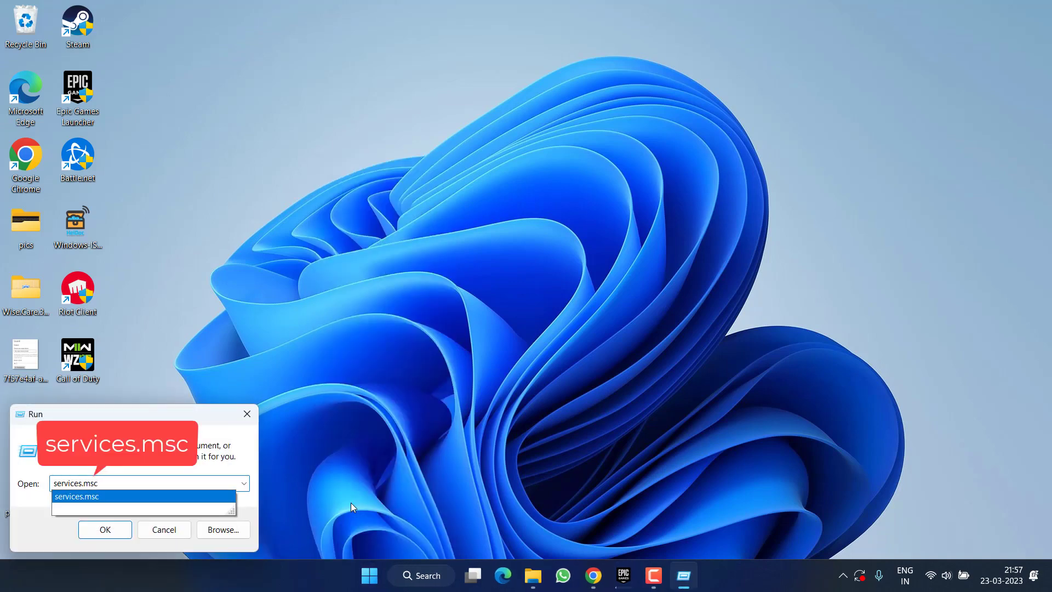
key(Return)
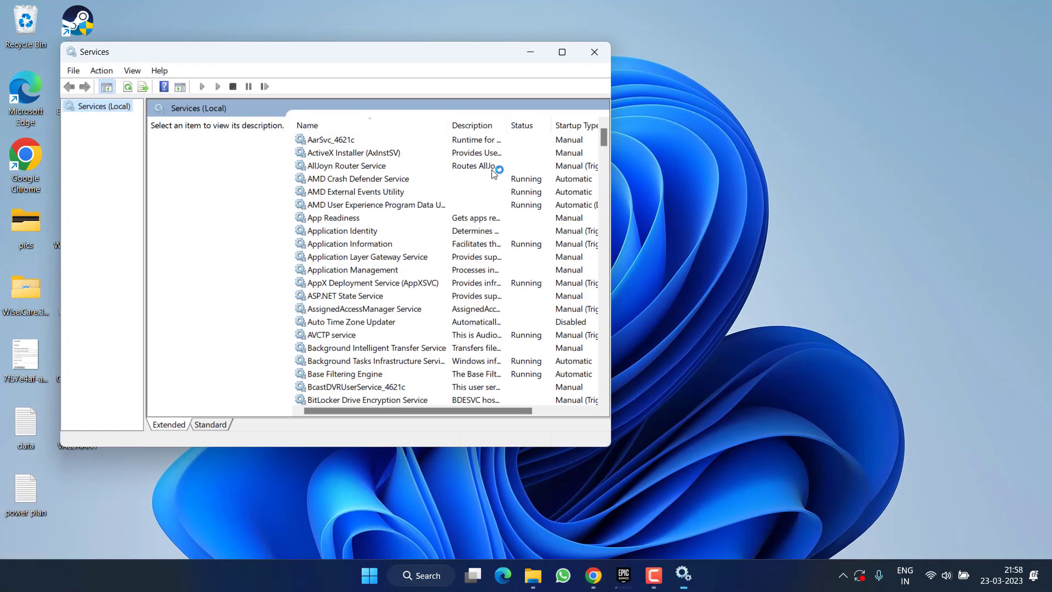
Find the Rockstar Game Library Service, open its properties and start the service
click(342, 311)
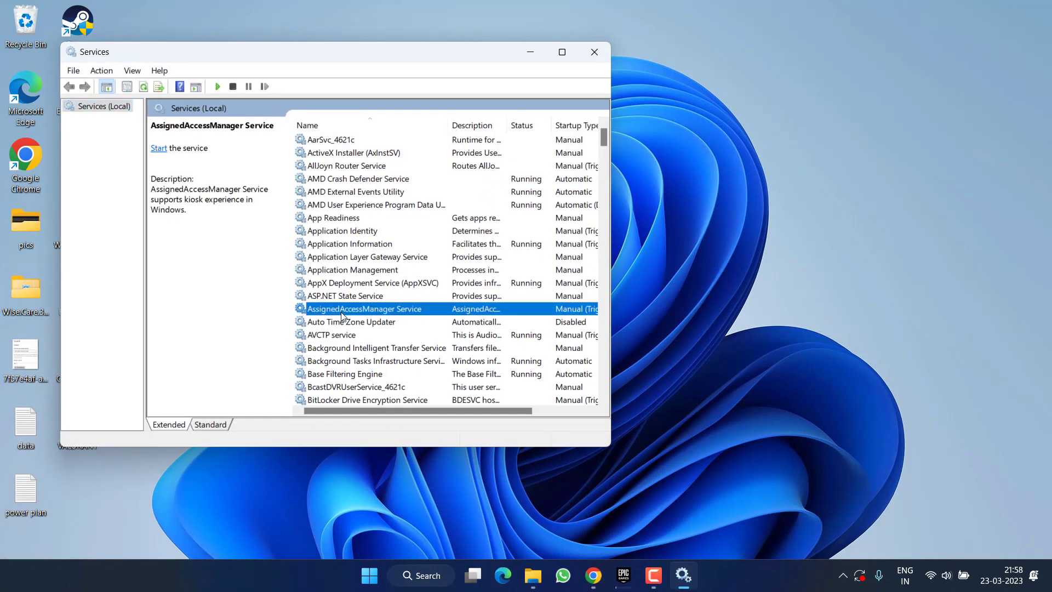
key(r)
click(338, 311)
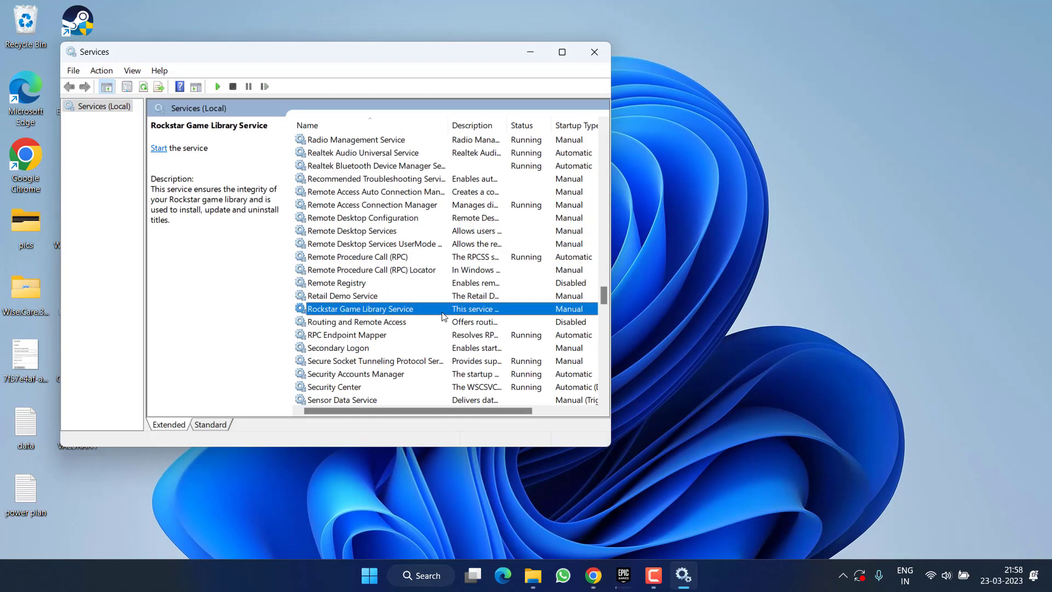
double_click(374, 308)
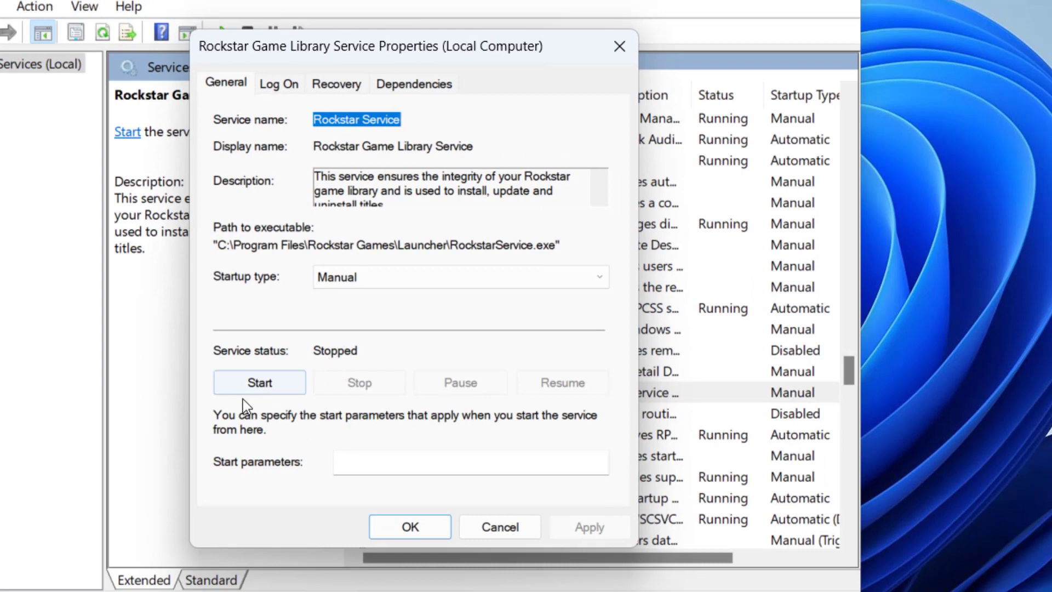
click(269, 386)
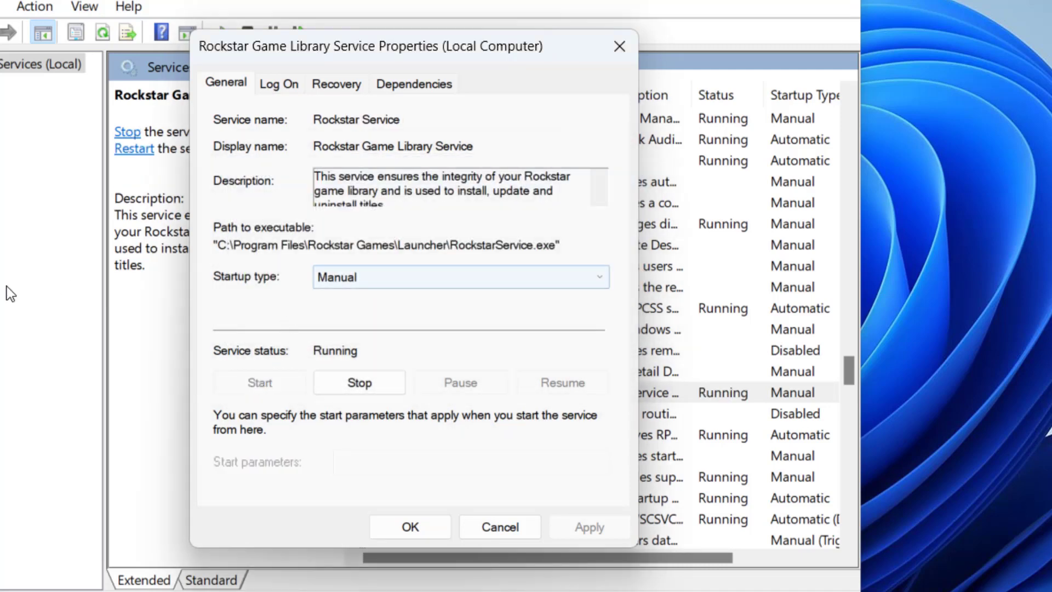
Set the Rockstar Game Library Service's startup type to Automatic, apply it and close the Services console
click(367, 280)
click(356, 312)
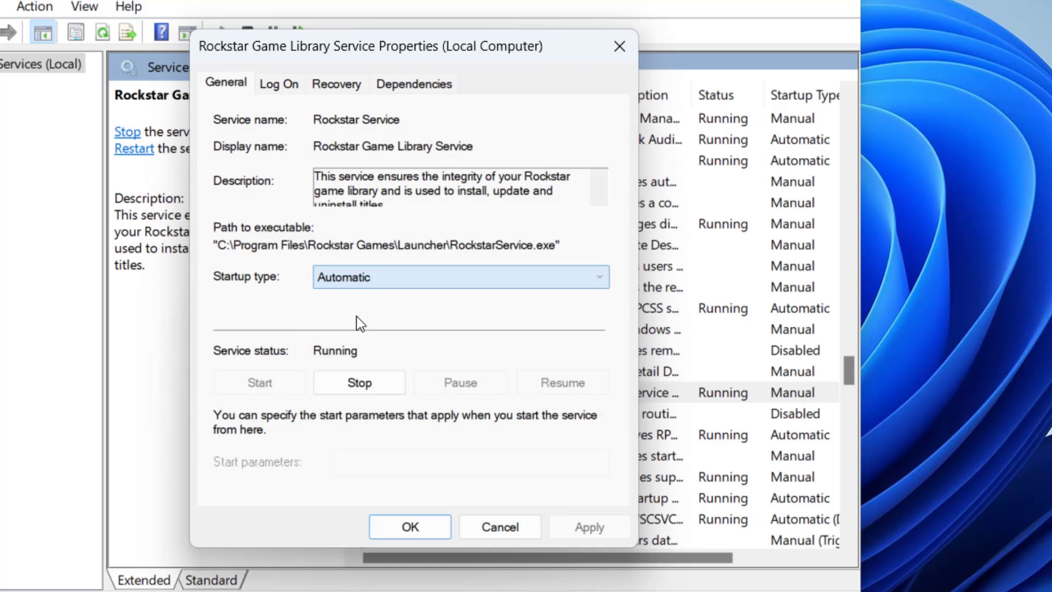
click(587, 535)
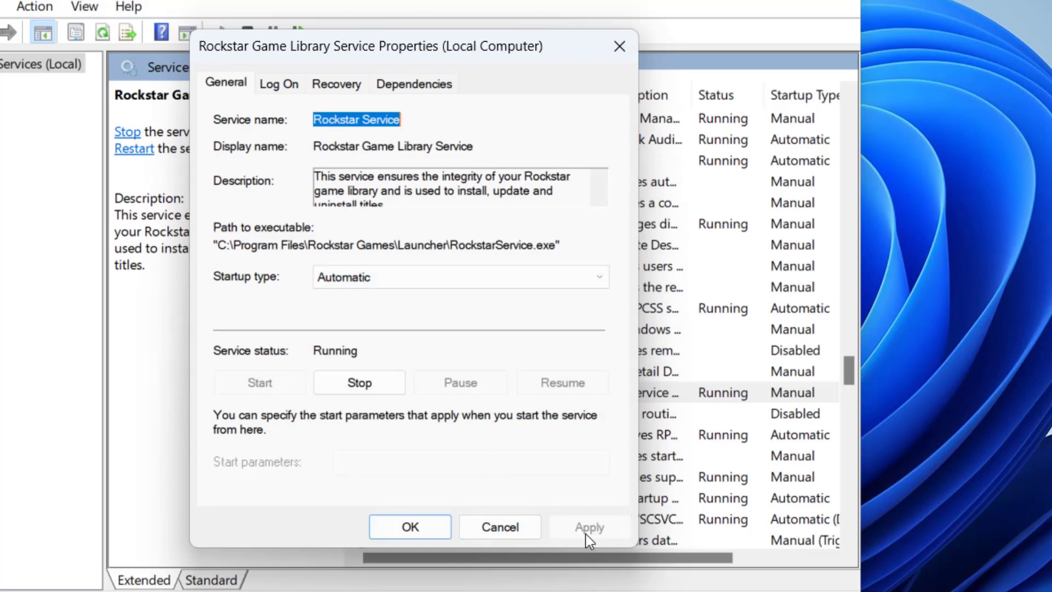
click(410, 526)
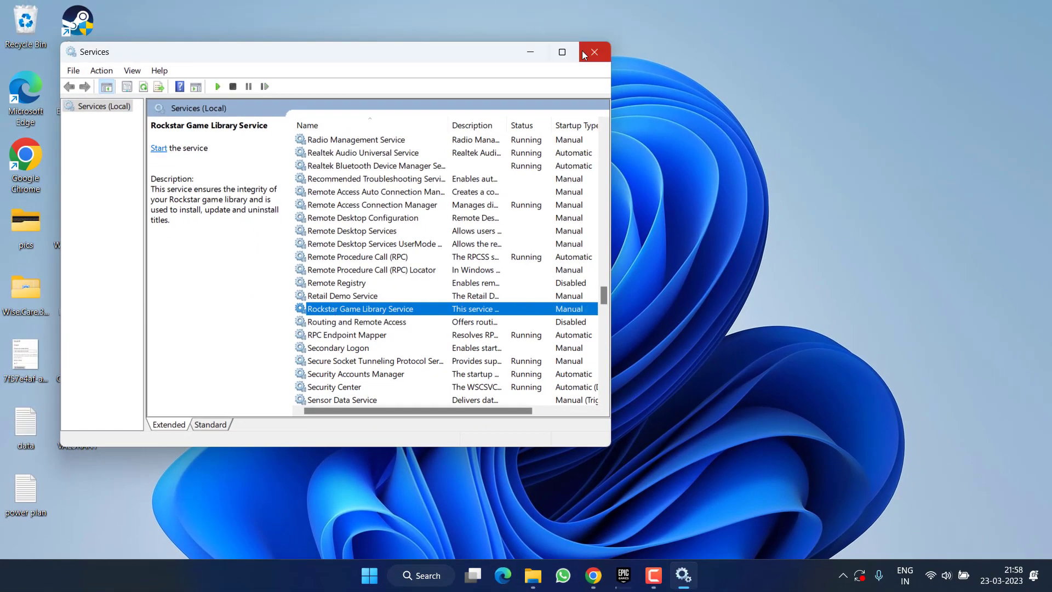
click(597, 51)
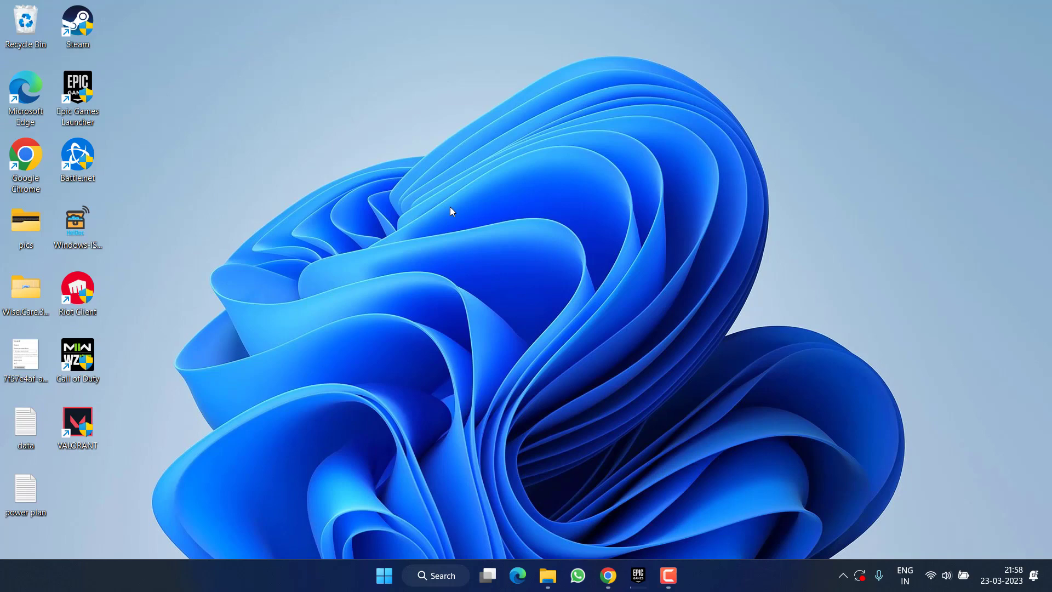
Show the uninstall option for Rockstar Games Launcher in the installed apps list, and close Settings without uninstalling
right_click(384, 576)
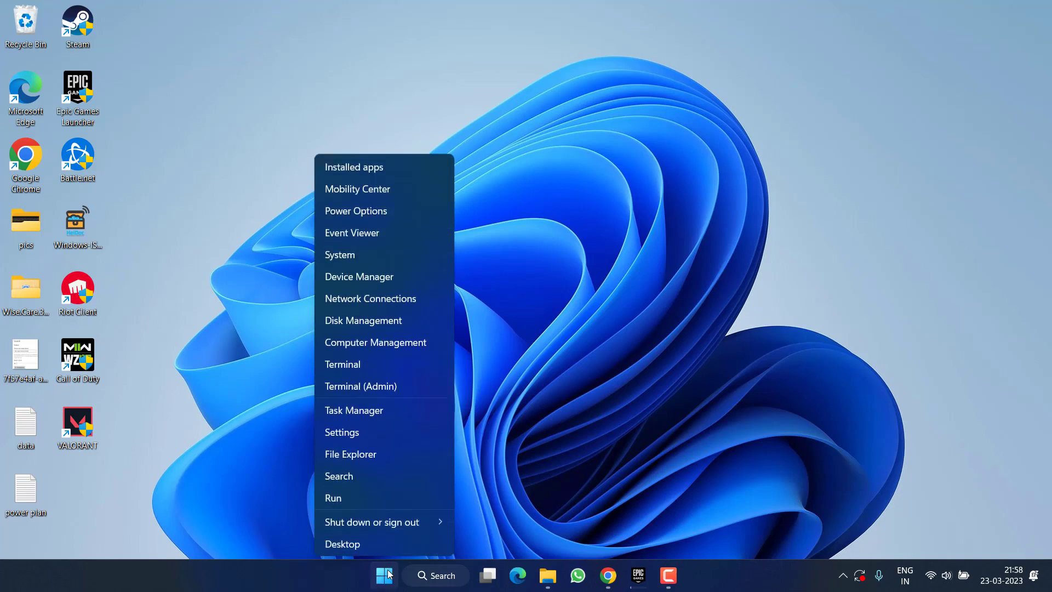
click(366, 170)
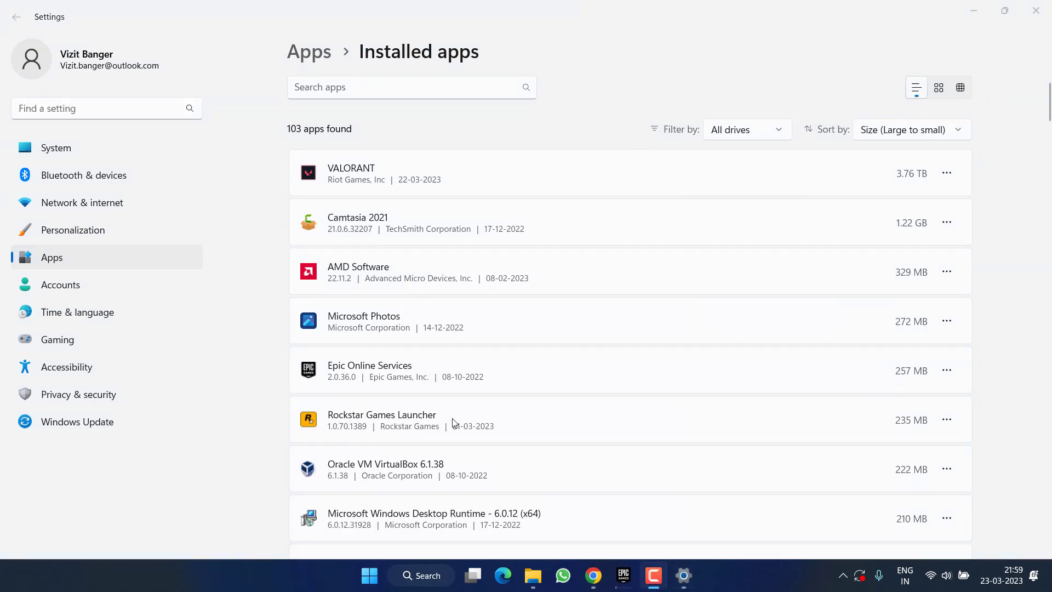
click(946, 420)
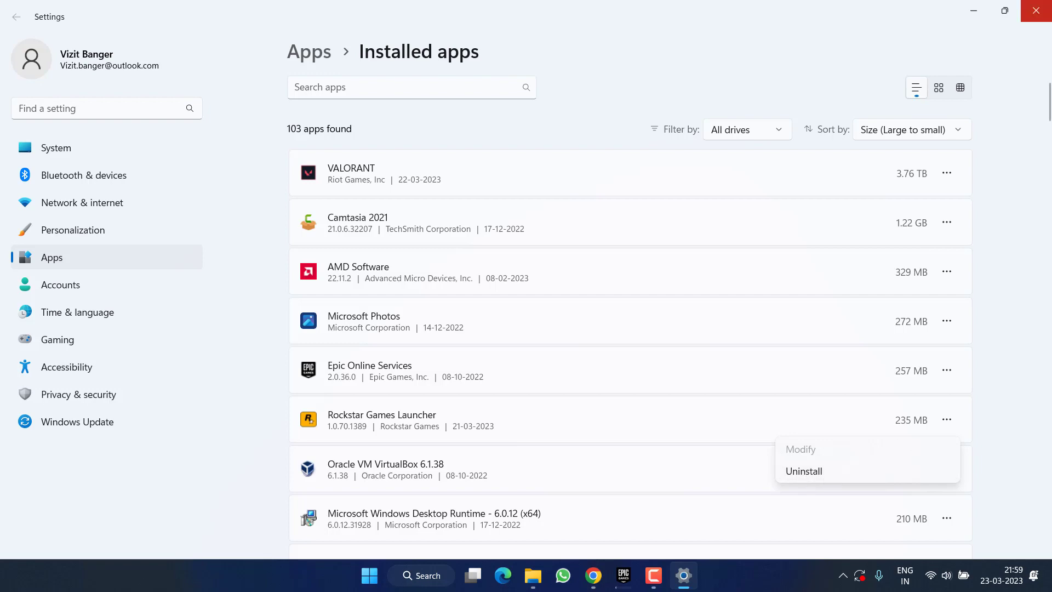
click(1036, 11)
In Chrome, download the Rockstar Games Launcher installer for Windows to the Desktop, check its download progress and minimize the browser
click(608, 575)
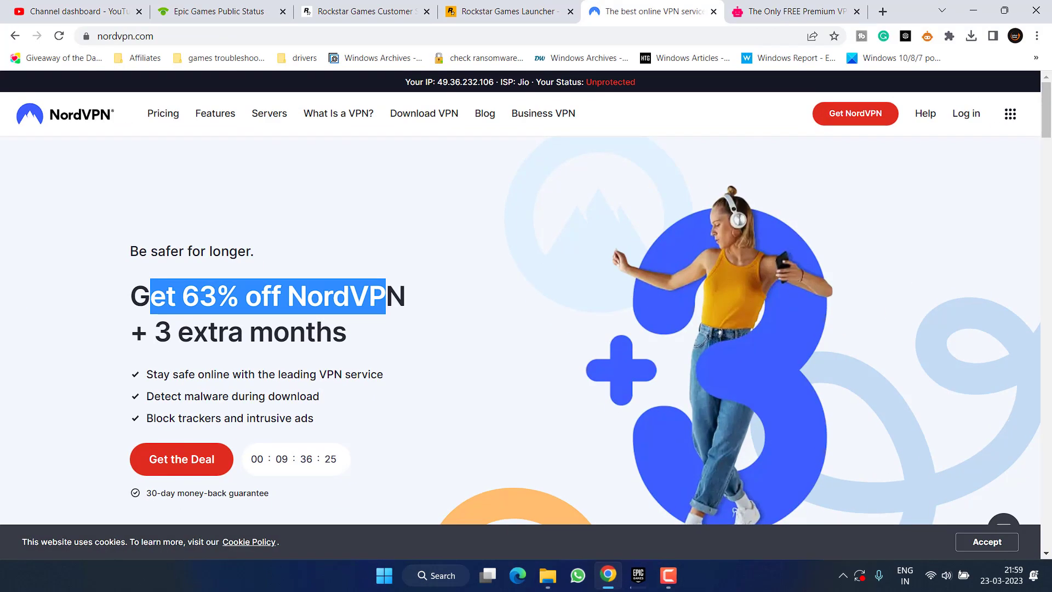
click(507, 11)
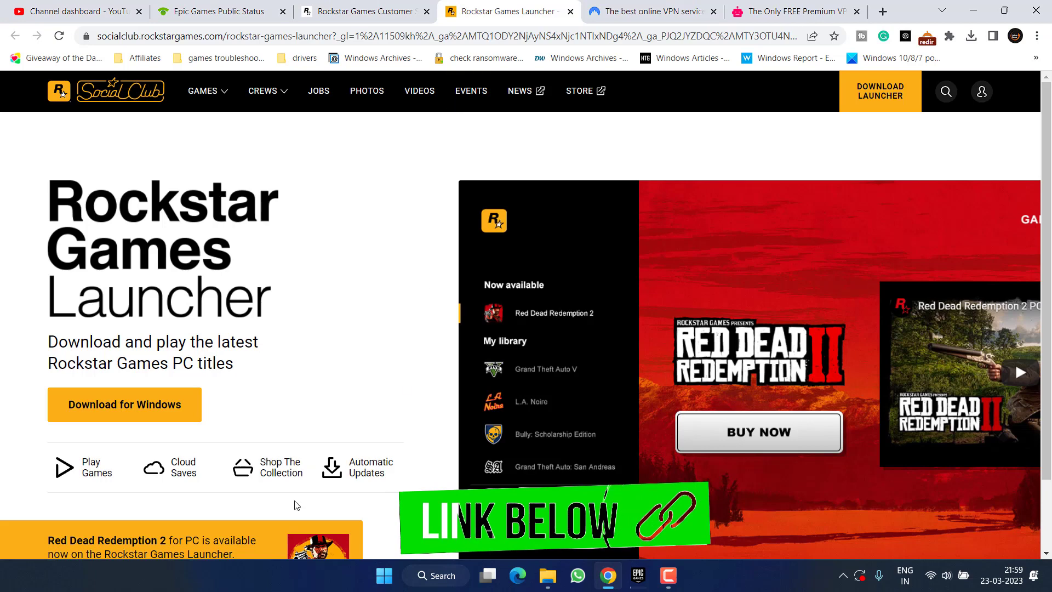
click(148, 411)
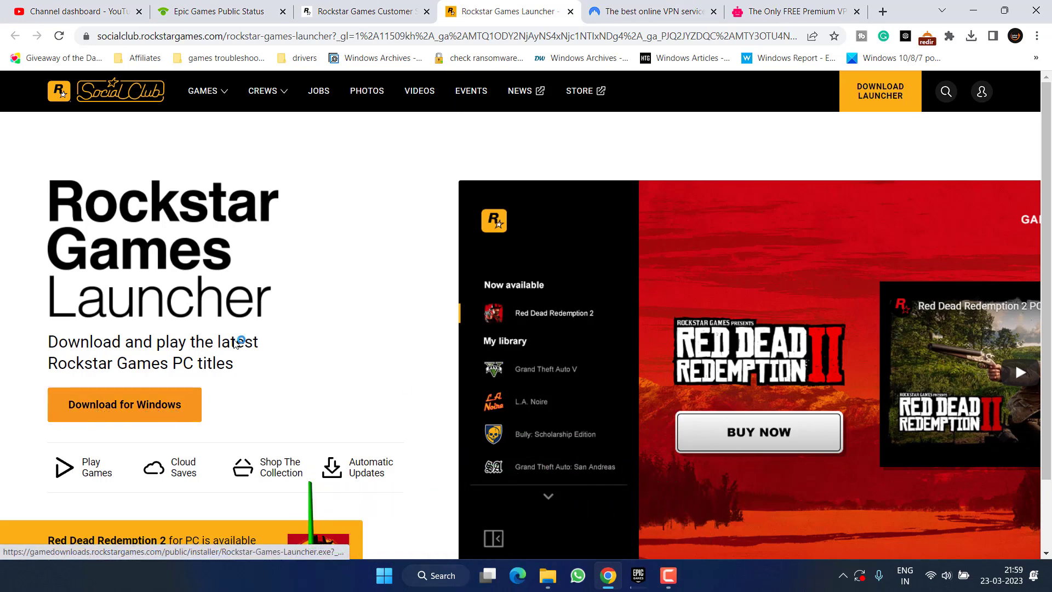
scroll(80, 163, up, 3)
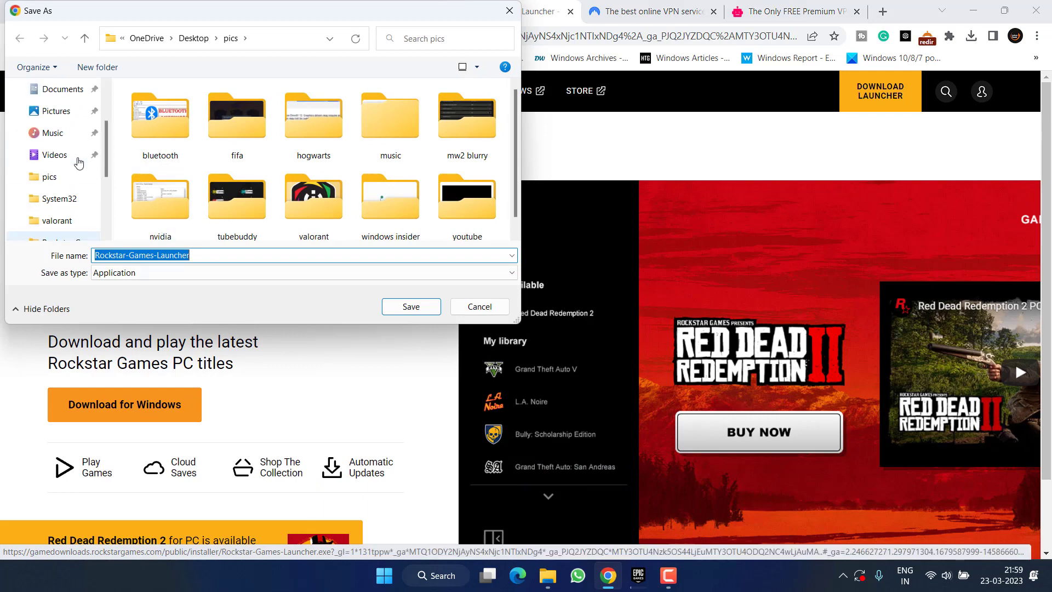
click(55, 112)
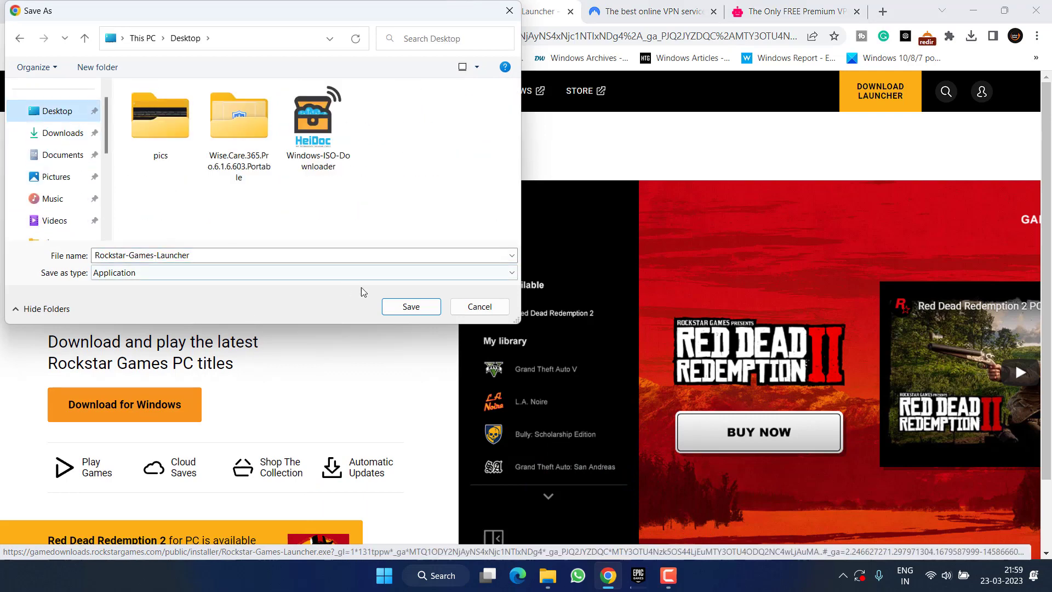
click(411, 306)
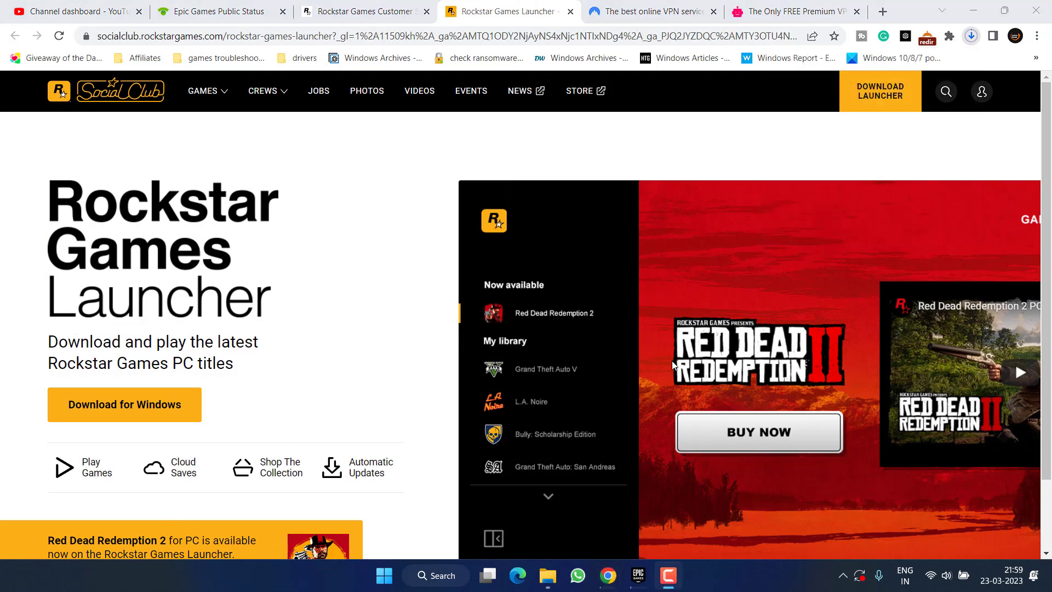
click(971, 37)
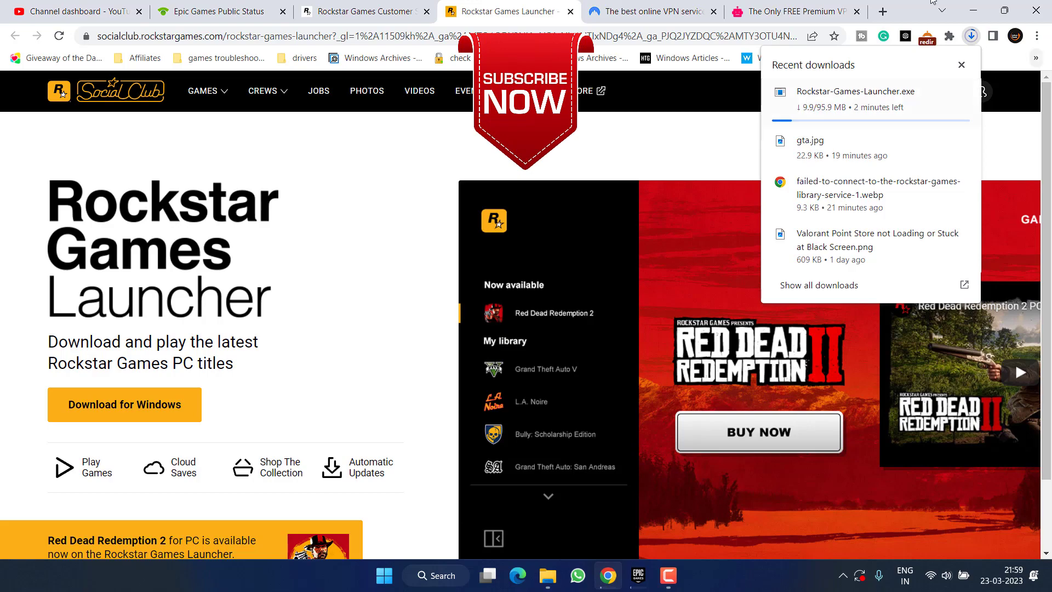
click(973, 10)
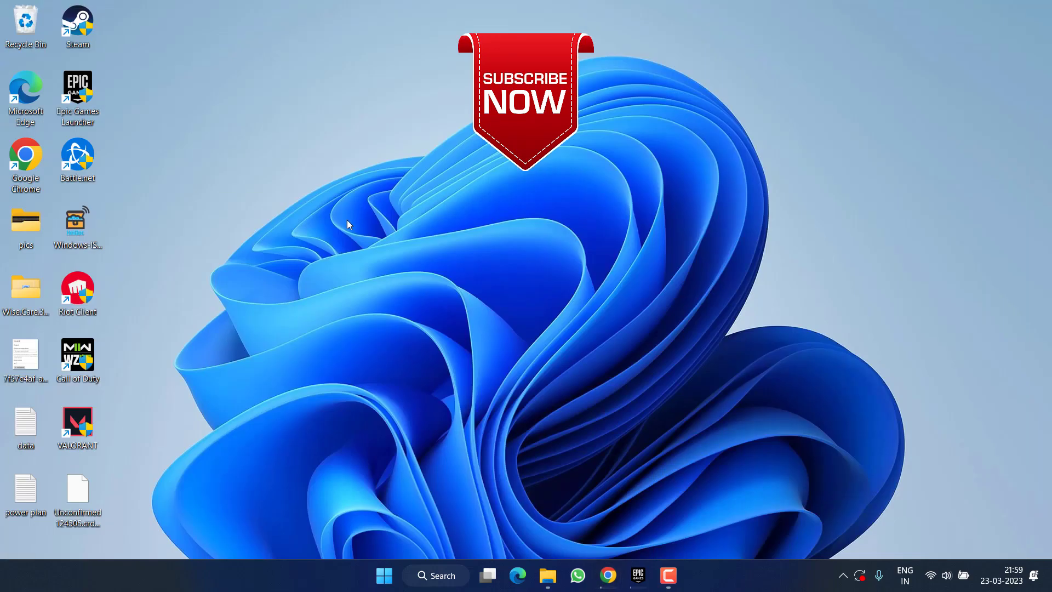